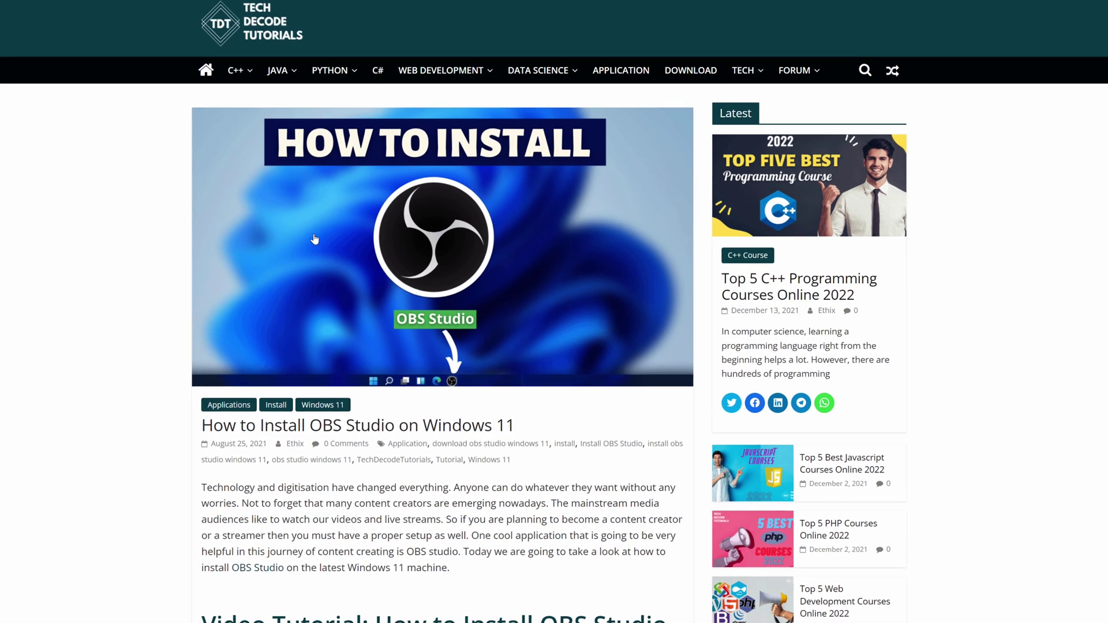
# Step: Highlight the 'Step 1 : Download OBS Studio' and 'Step 2 : Install OBS Studio' headings
pyautogui.scroll(-8, 312, 239)
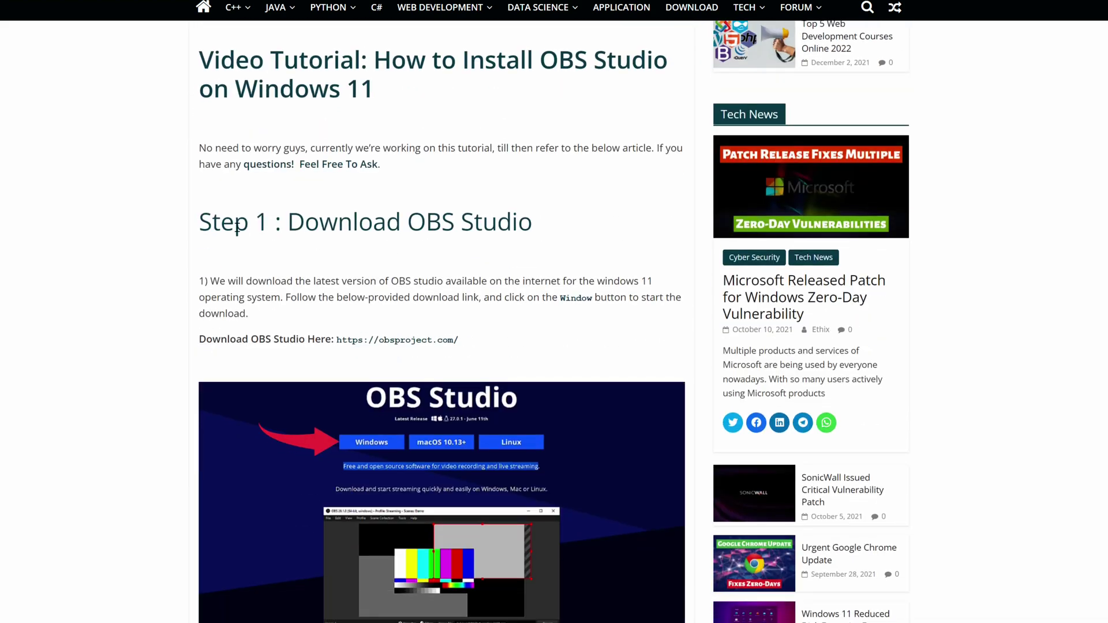
pyautogui.moveTo(201, 220); pyautogui.dragTo(529, 220)
pyautogui.scroll(-7, 529, 219)
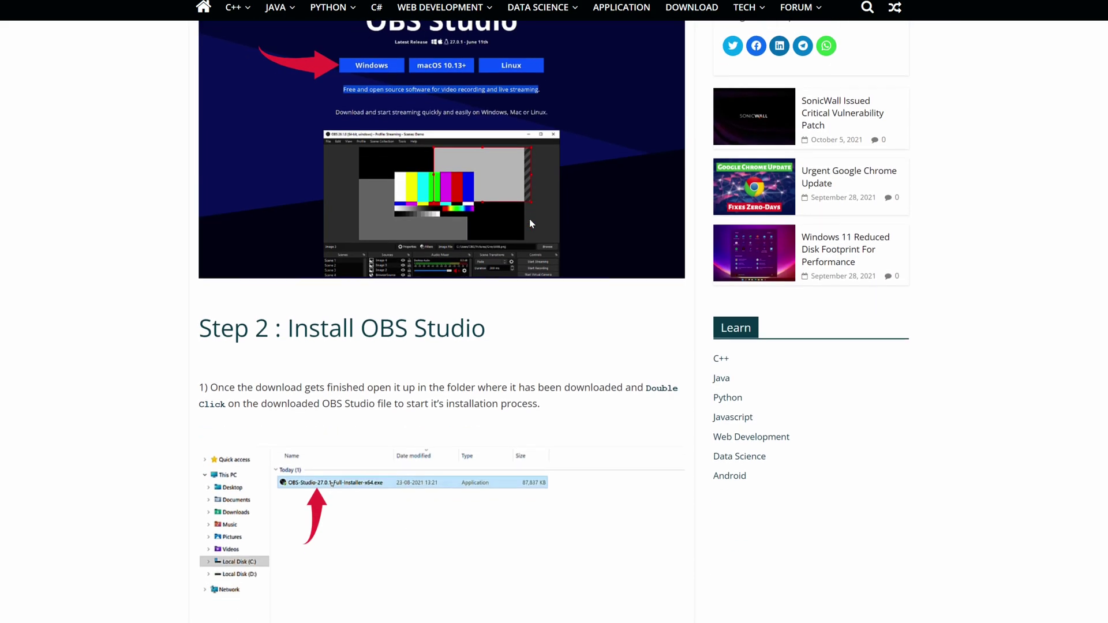
pyautogui.moveTo(203, 264); pyautogui.dragTo(531, 265)
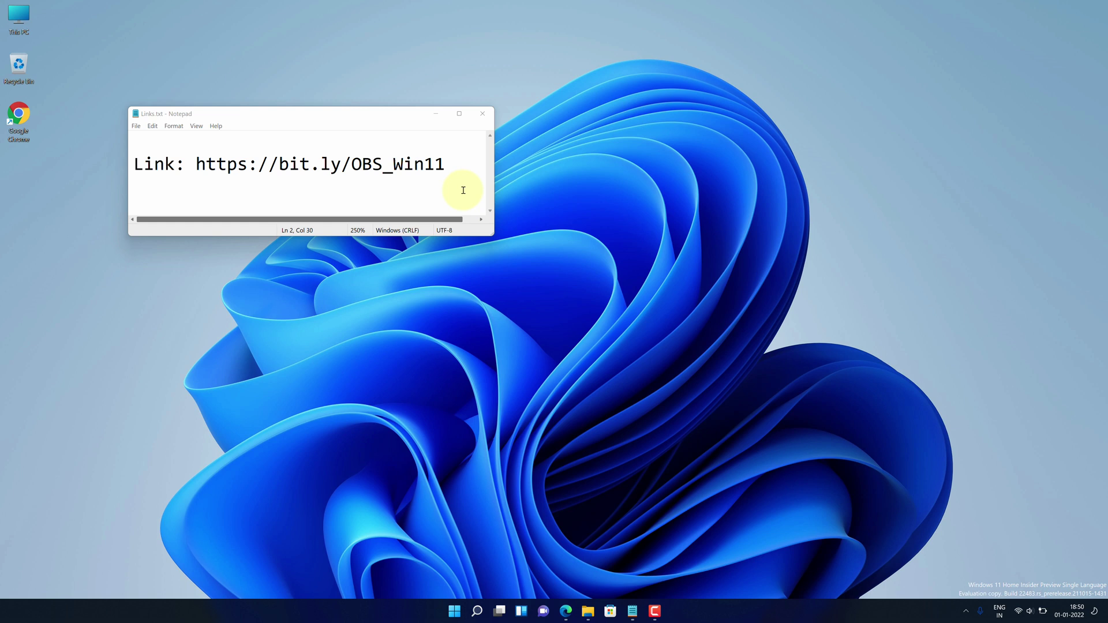
pyautogui.moveTo(450, 164); pyautogui.dragTo(202, 167)
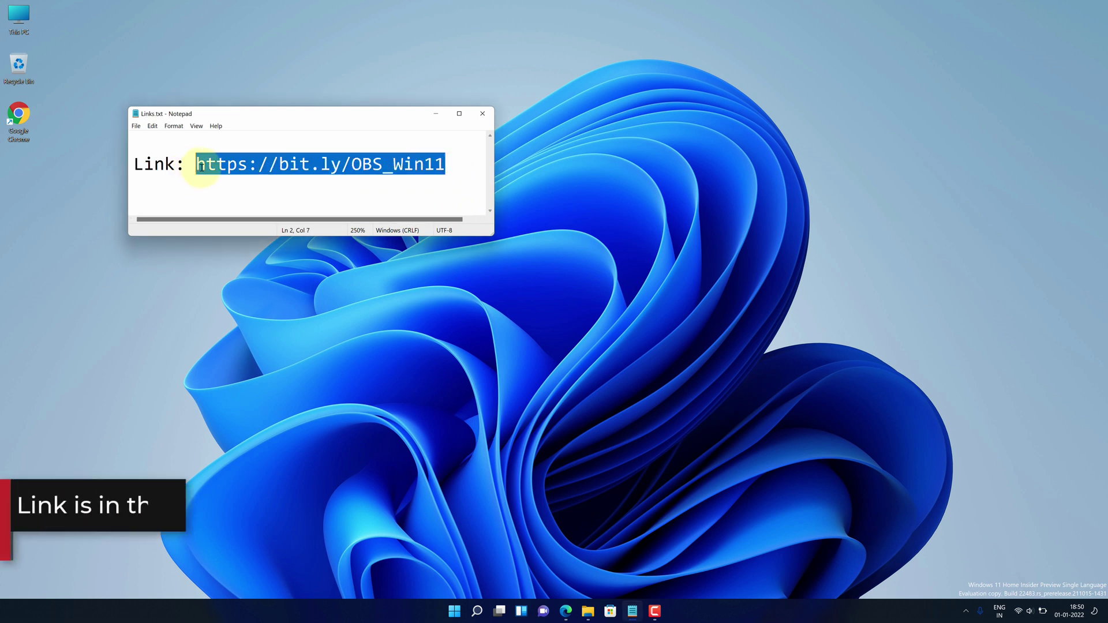
pyautogui.rightClick(202, 168)
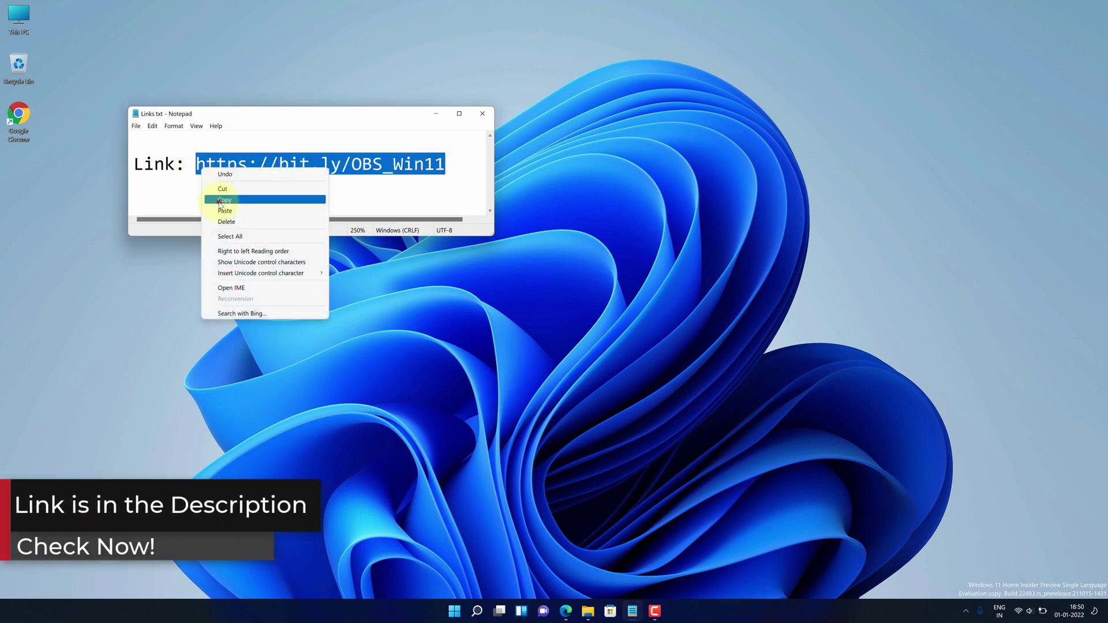
pyautogui.click(220, 202)
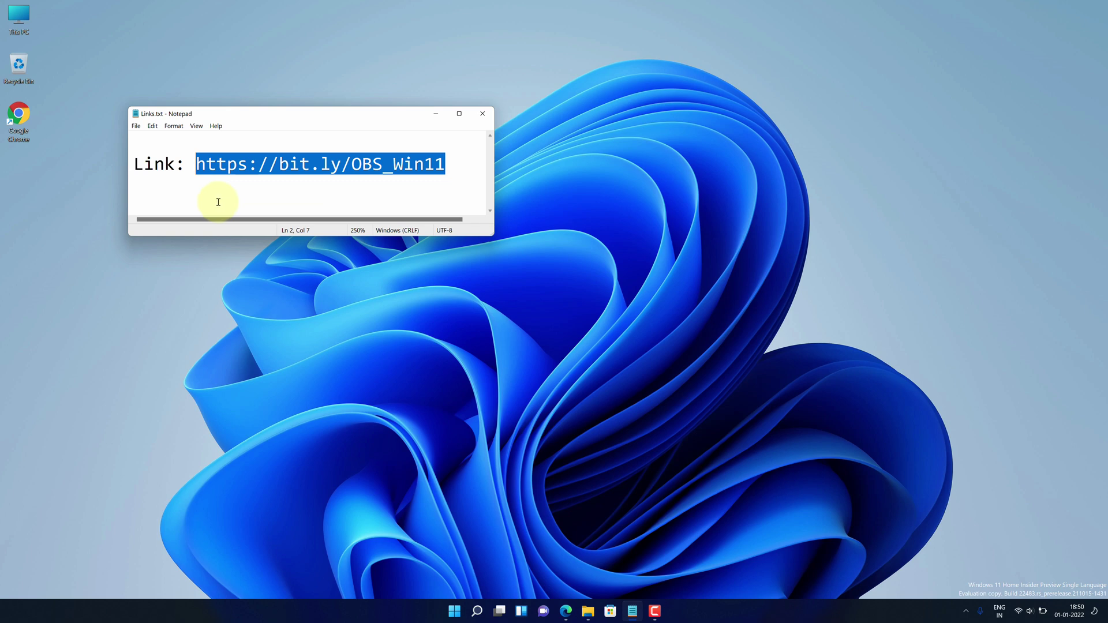
pyautogui.doubleClick(19, 119)
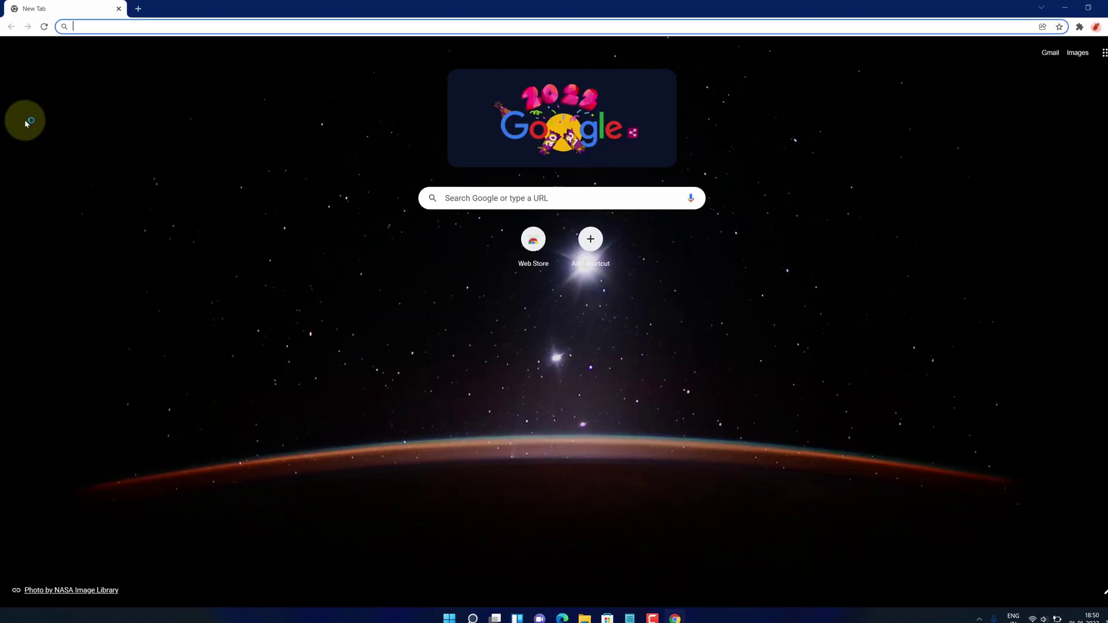
pyautogui.rightClick(121, 32)
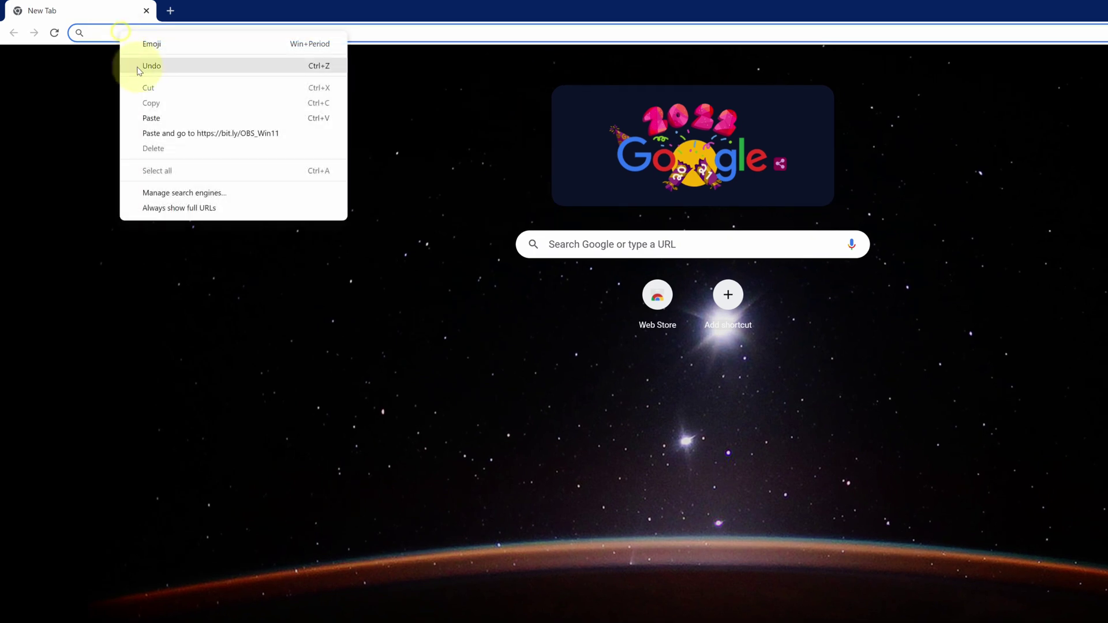
pyautogui.click(151, 116)
pyautogui.press('Return')
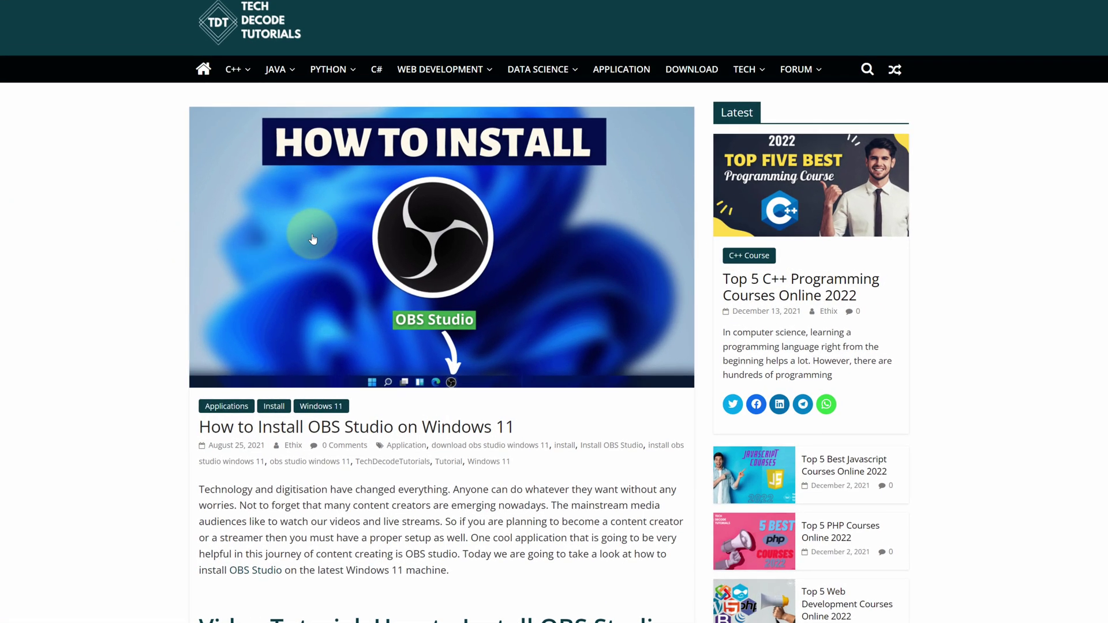
# Step: Highlight the Step 1 and Step 2 headings while scrolling through the article
pyautogui.scroll(-10, 312, 239)
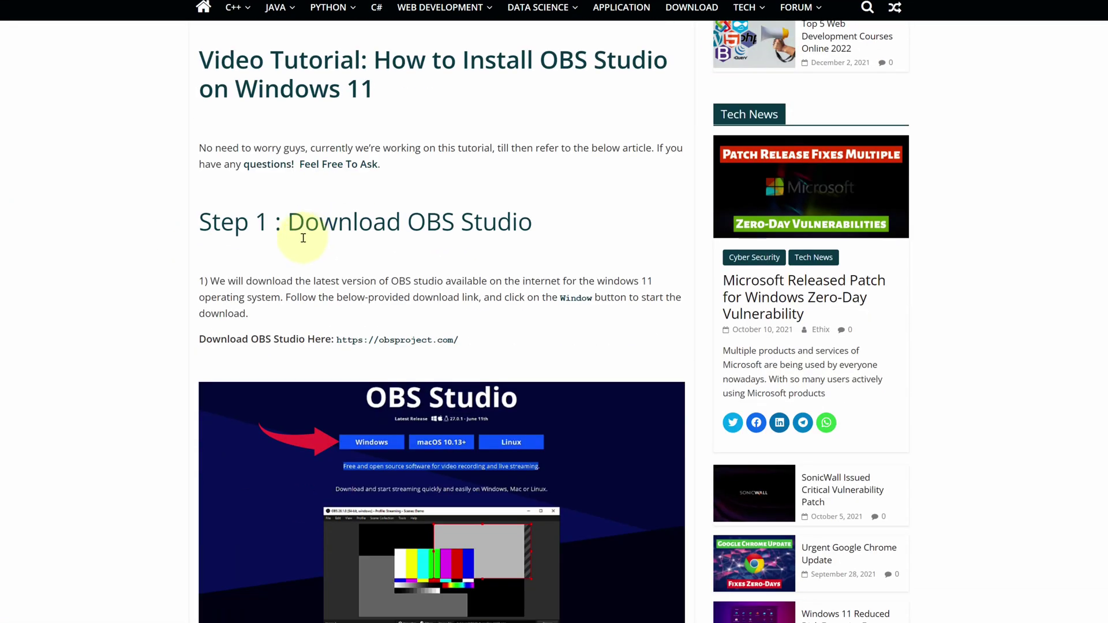
pyautogui.moveTo(204, 220); pyautogui.dragTo(529, 221)
pyautogui.scroll(-6, 528, 219)
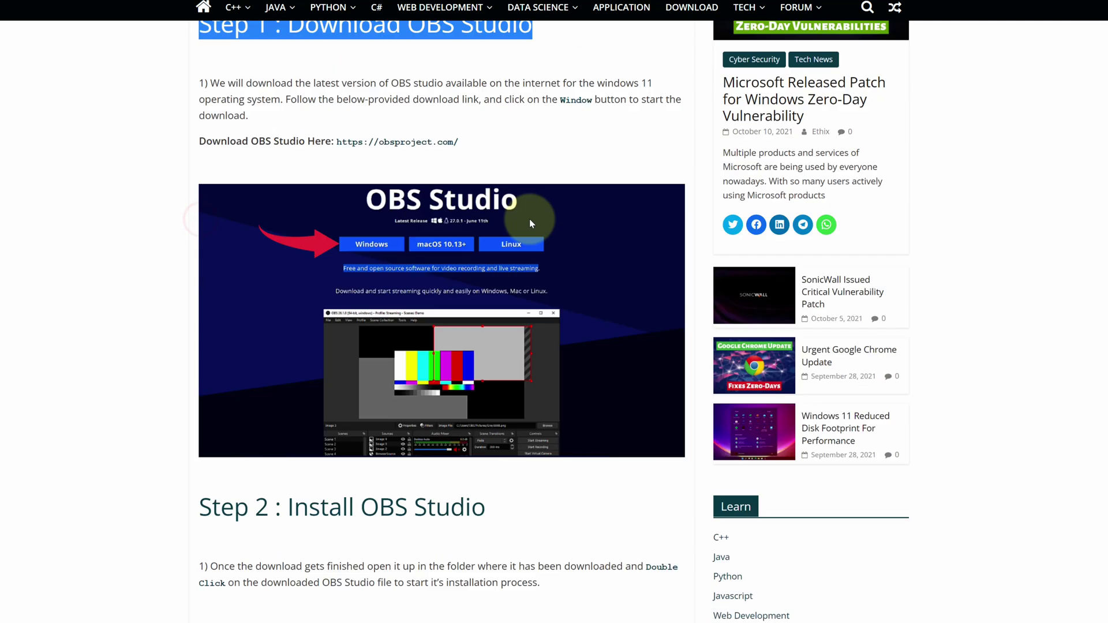
pyautogui.scroll(-1, 531, 223)
pyautogui.moveTo(201, 264); pyautogui.dragTo(532, 267)
# Step: Highlight the words 'Step 1' and the 'Download OBS Studio' label
pyautogui.scroll(9, 532, 267)
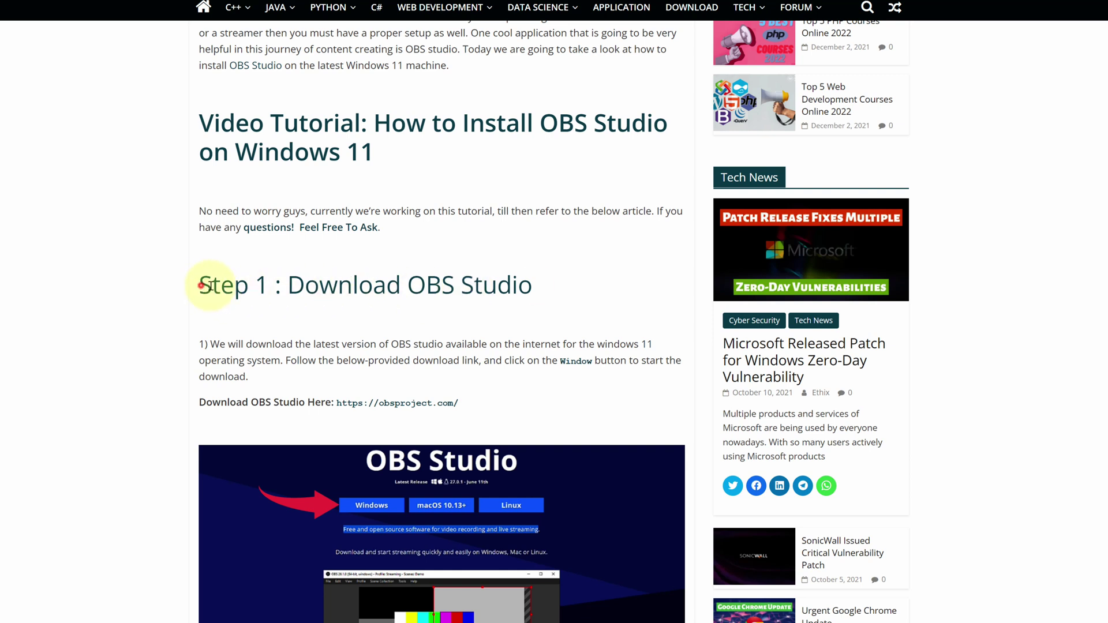
pyautogui.moveTo(201, 285); pyautogui.dragTo(270, 285)
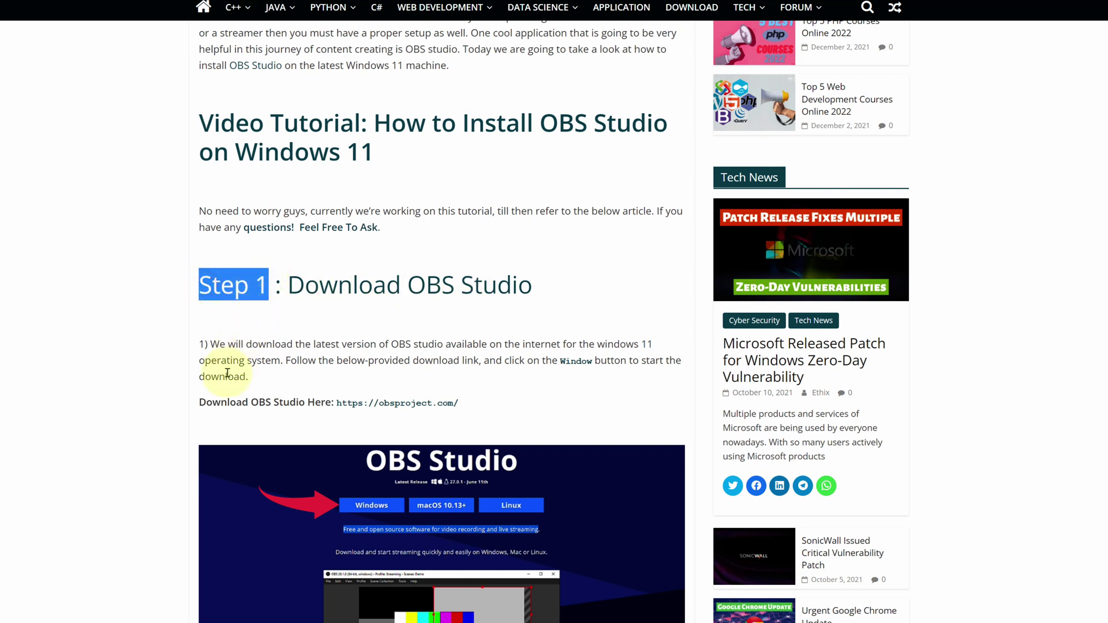
pyautogui.moveTo(199, 403); pyautogui.dragTo(304, 403)
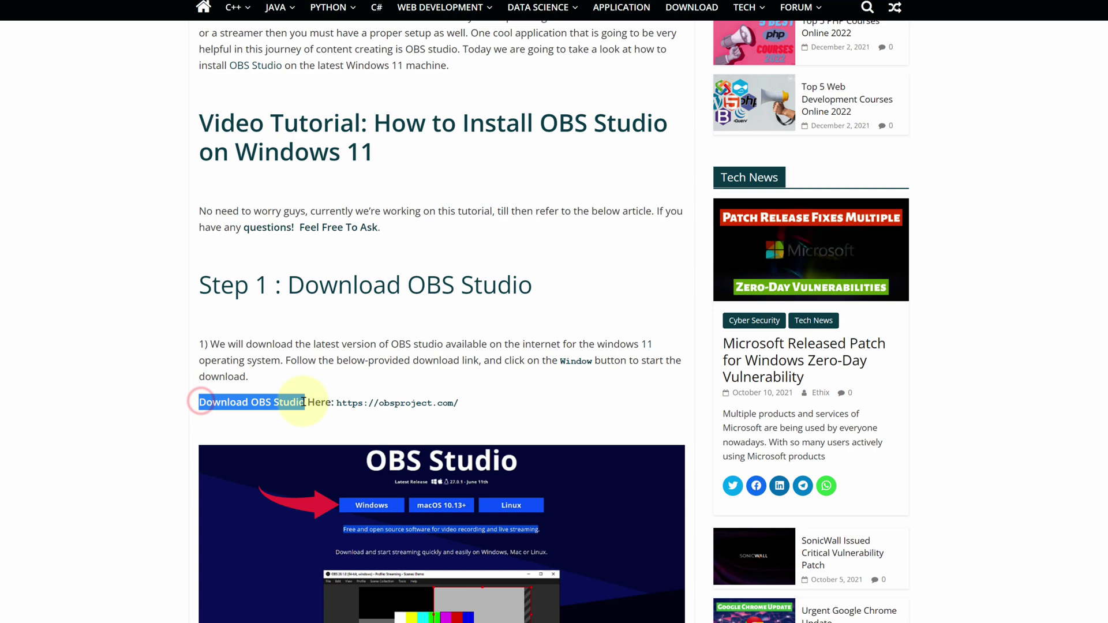
# Step: Download the OBS-Studio-27.0.1-Full-Installer-x64.exe Windows installer from obsproject.com and show it in its folder
pyautogui.click(396, 407)
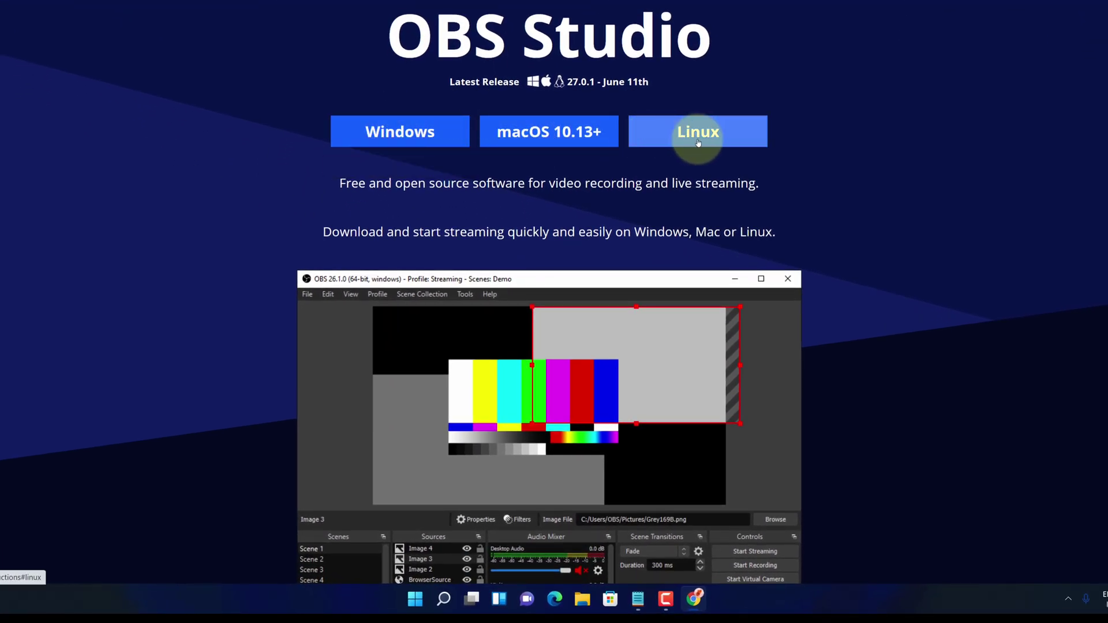
pyautogui.moveTo(341, 185); pyautogui.dragTo(757, 185)
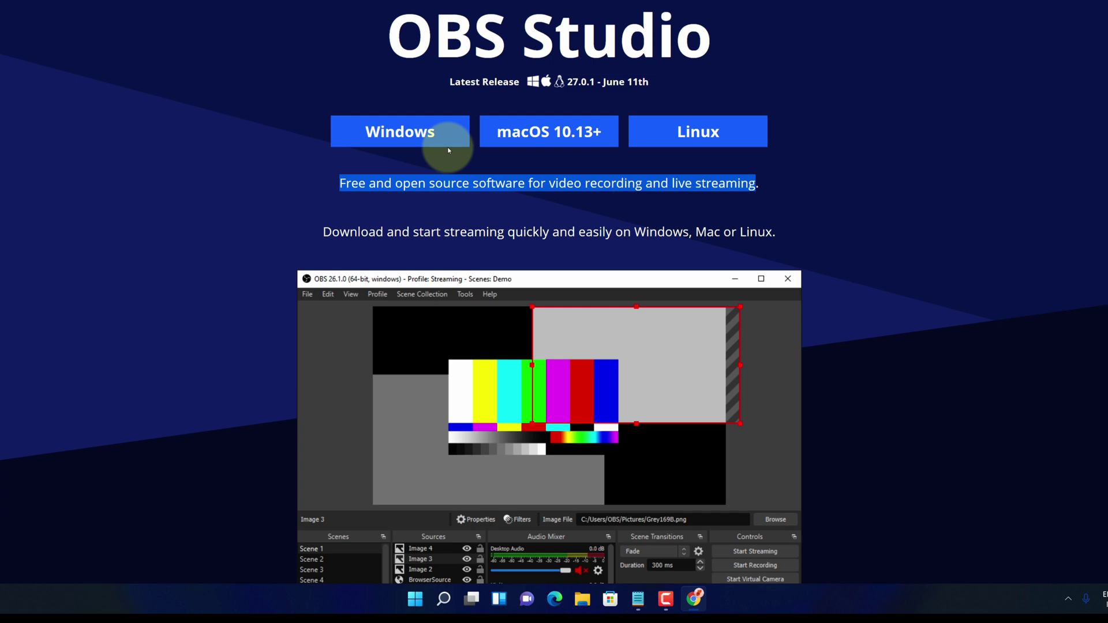
pyautogui.click(377, 142)
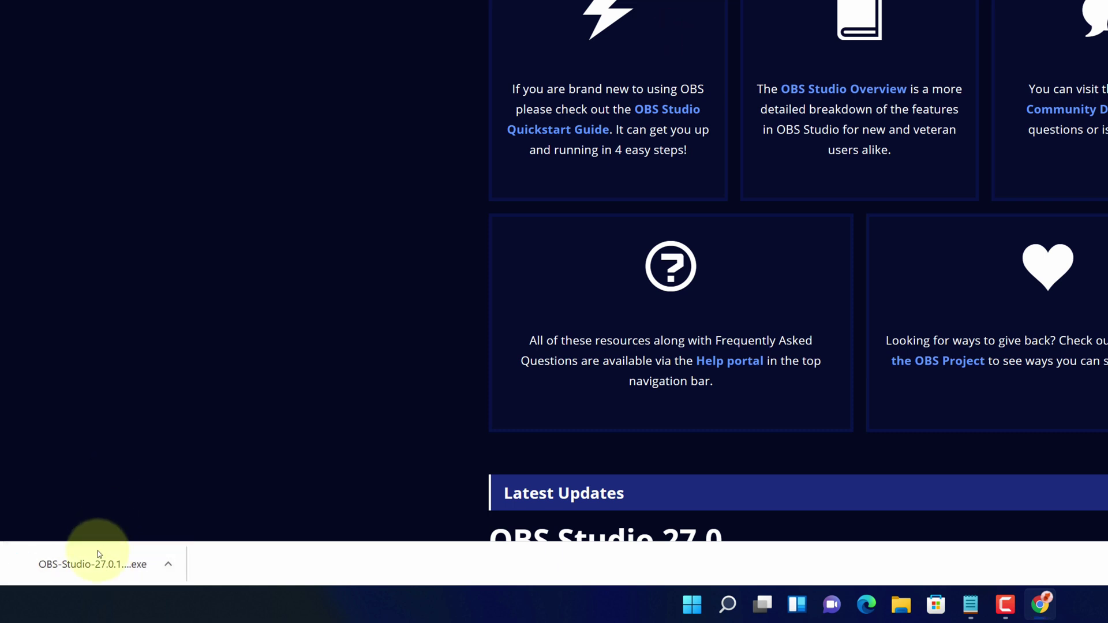
pyautogui.click(169, 563)
pyautogui.click(194, 512)
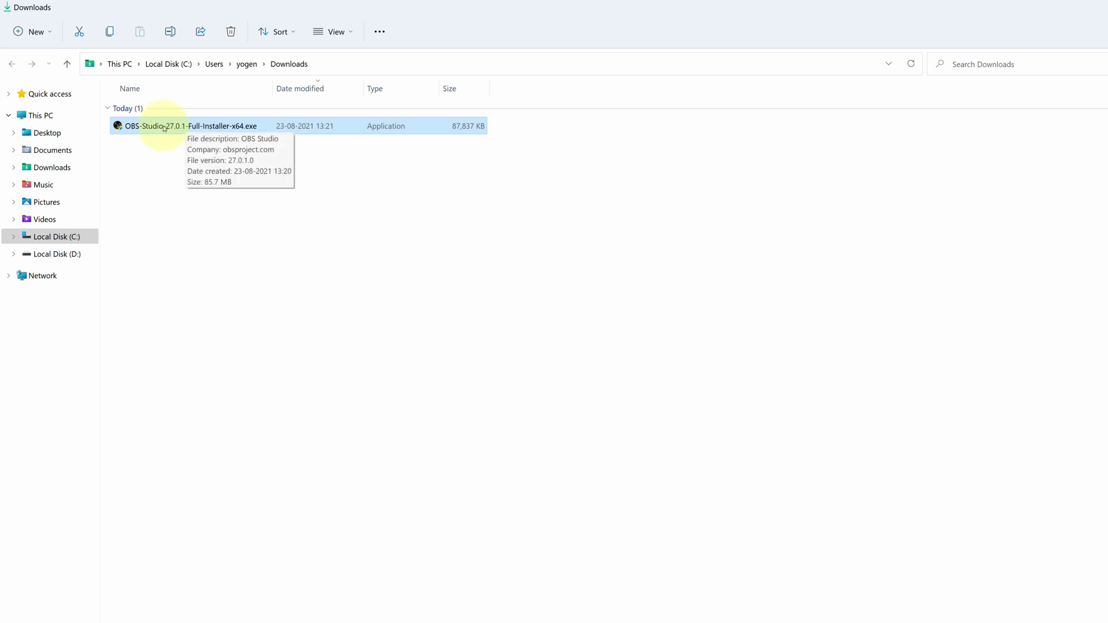
# Step: Run OBS-Studio-27.0.1-Full-Installer-x64.exe from the Downloads folder
pyautogui.click(164, 127)
pyautogui.doubleClick(164, 127)
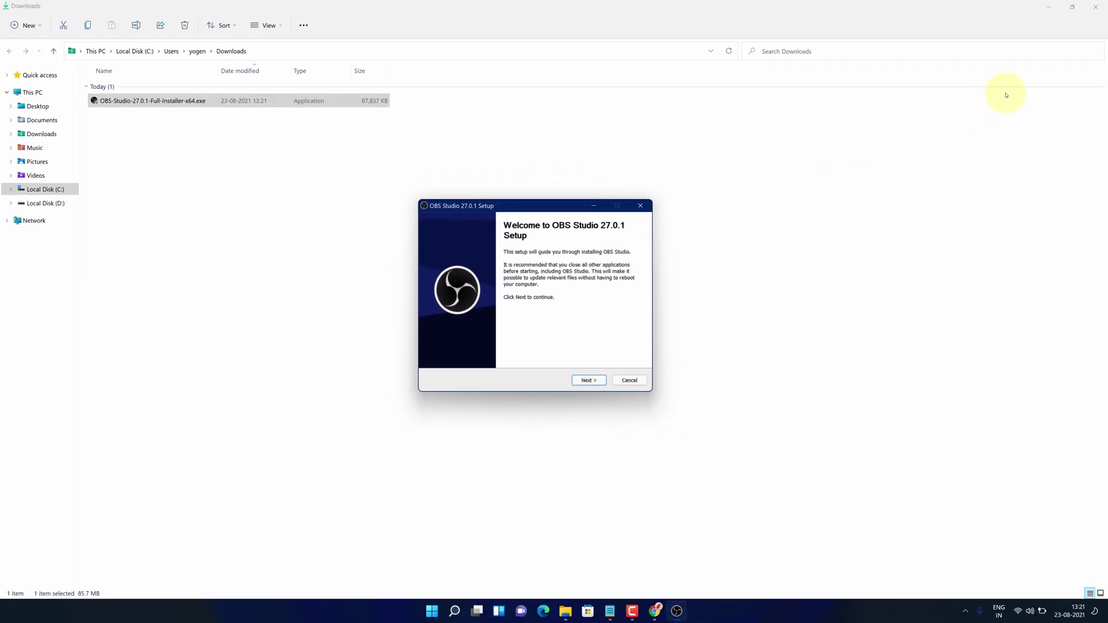
# Step: Close Explorer, Chrome and Notepad, then advance past the Welcome and License Information pages
pyautogui.click(1104, 5)
pyautogui.click(1100, 5)
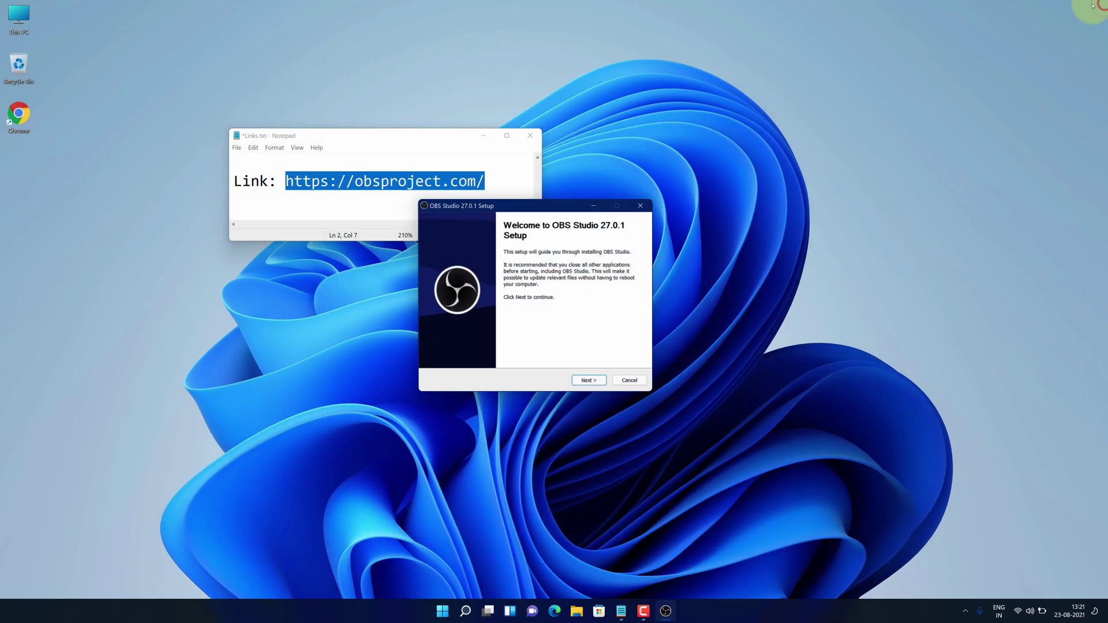
pyautogui.press('super+Down')
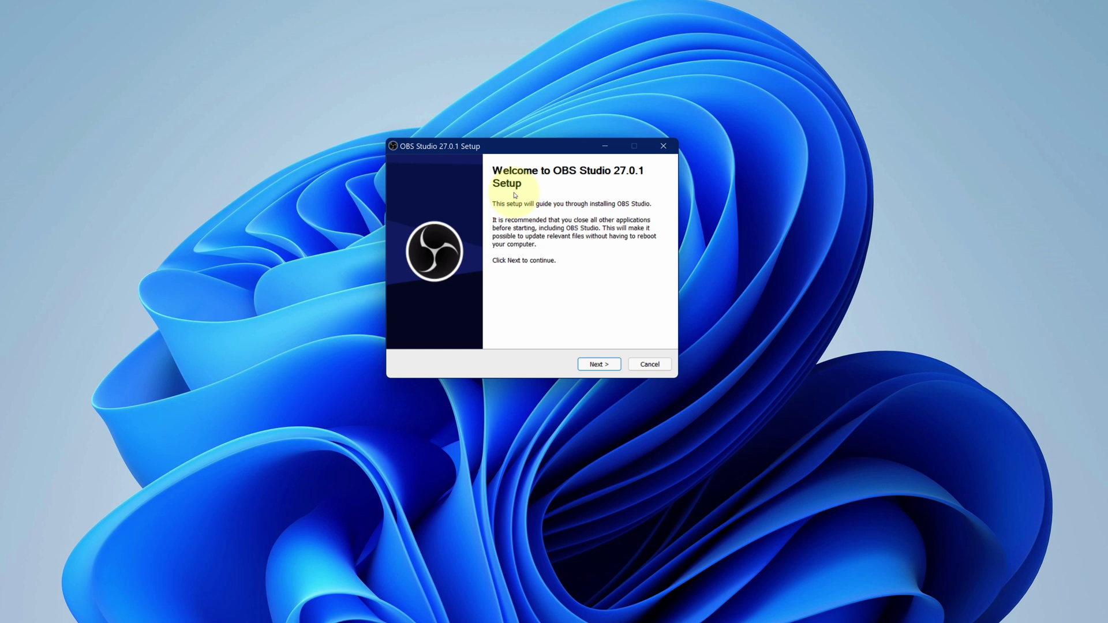
pyautogui.click(594, 368)
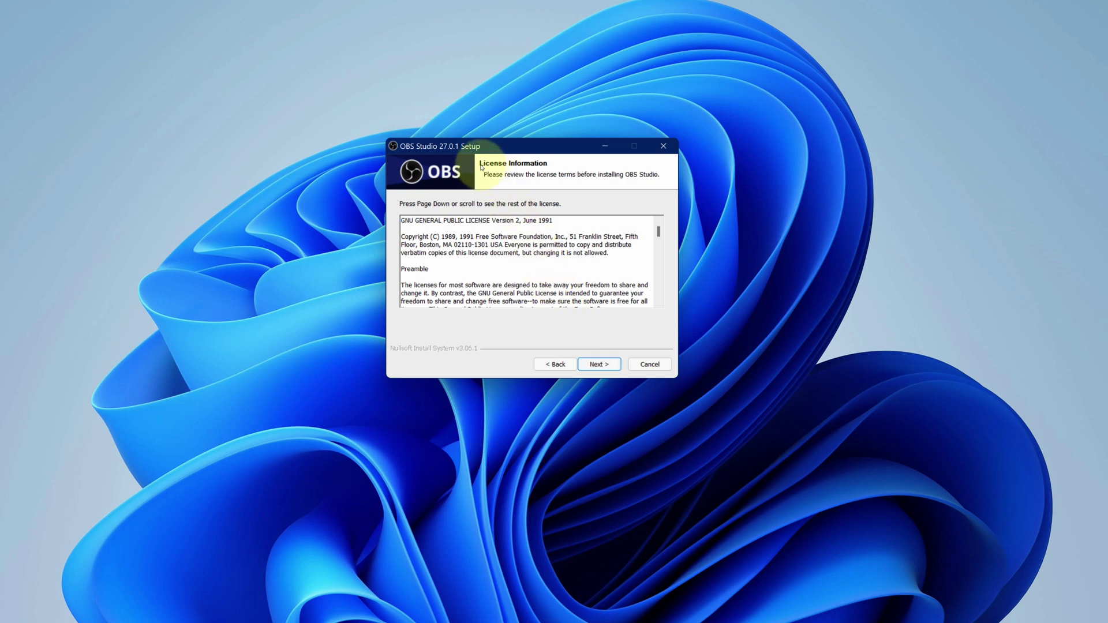
pyautogui.click(599, 365)
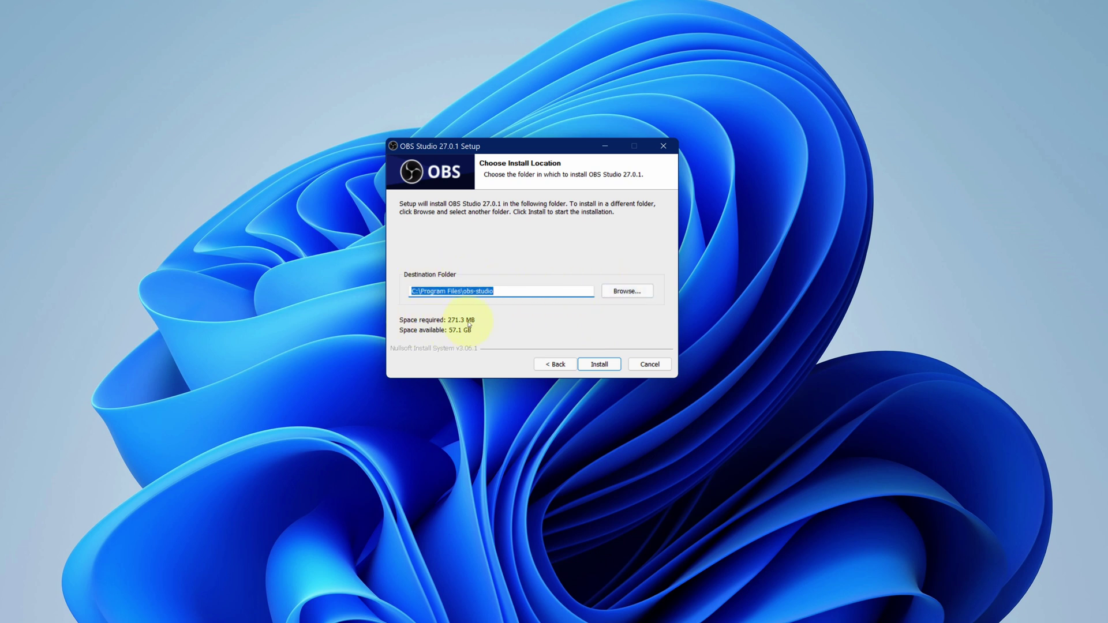
# Step: Install into C:\Program Files\obs-studio and launch OBS Studio when setup finishes
pyautogui.click(596, 366)
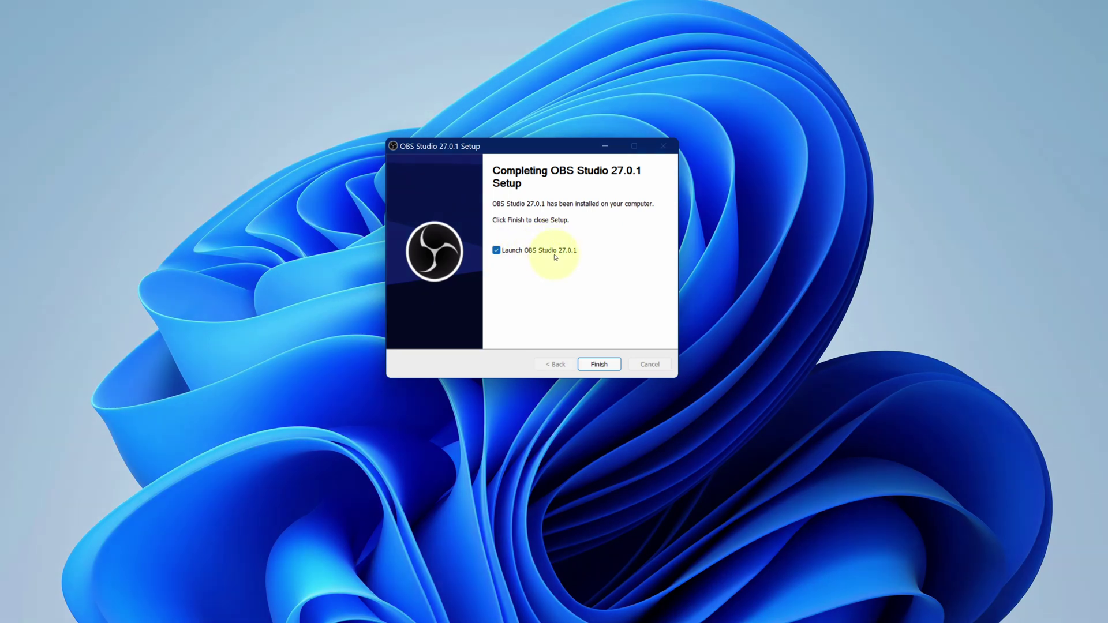
pyautogui.click(596, 367)
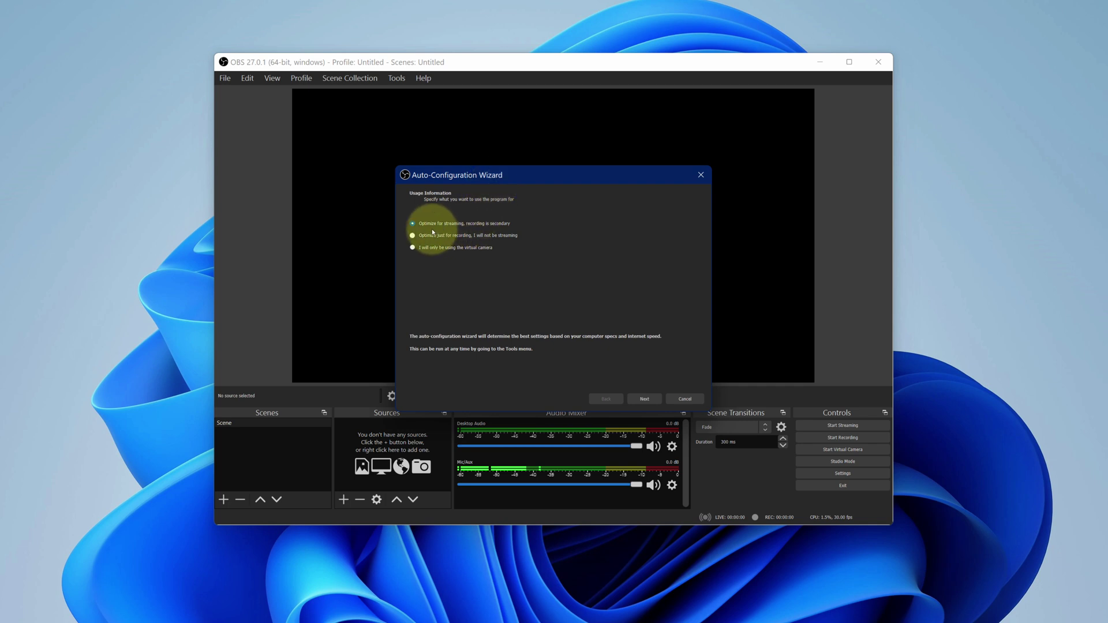
# Step: Advance past the Usage Information and Video Settings pages to Stream Information
pyautogui.click(639, 400)
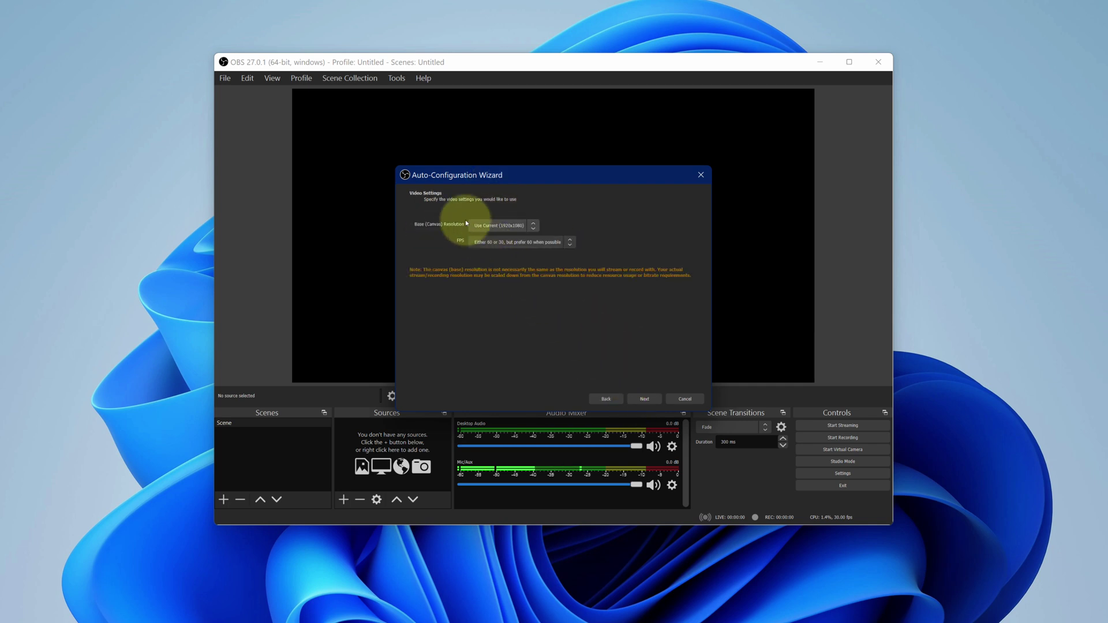
pyautogui.click(644, 400)
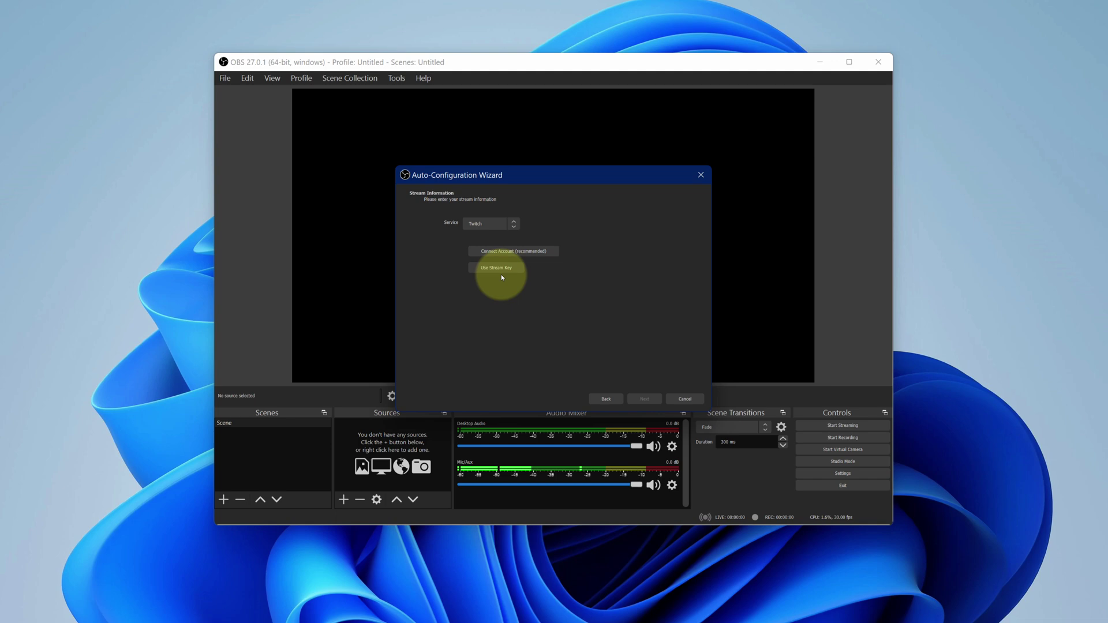
# Step: Cancel the Auto-Configuration Wizard and maximize the OBS Studio main window
pyautogui.click(683, 399)
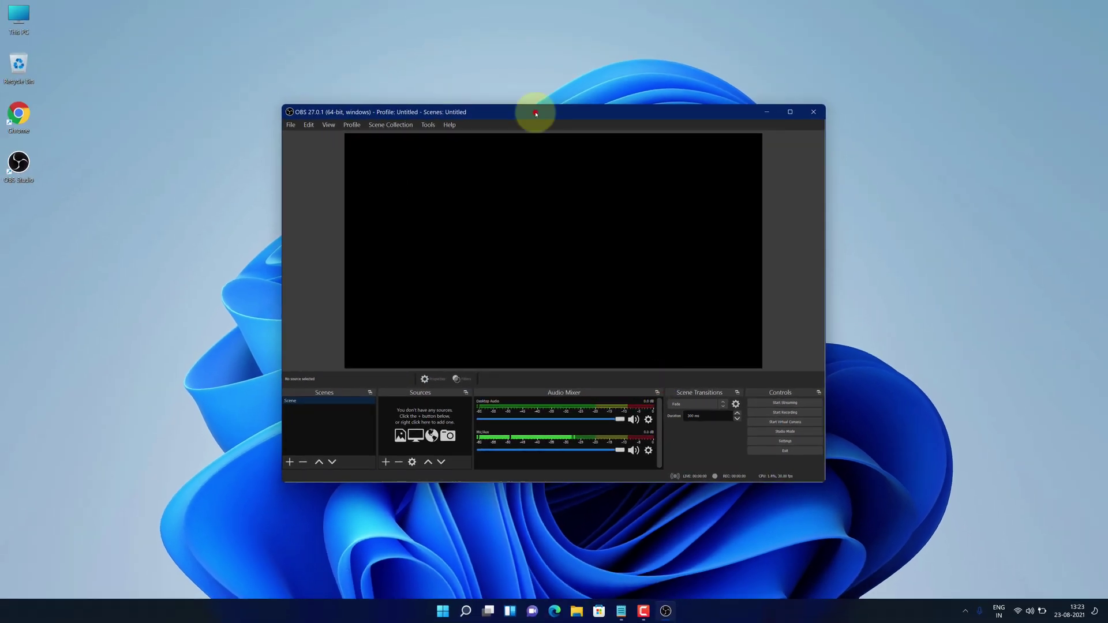
pyautogui.doubleClick(529, 62)
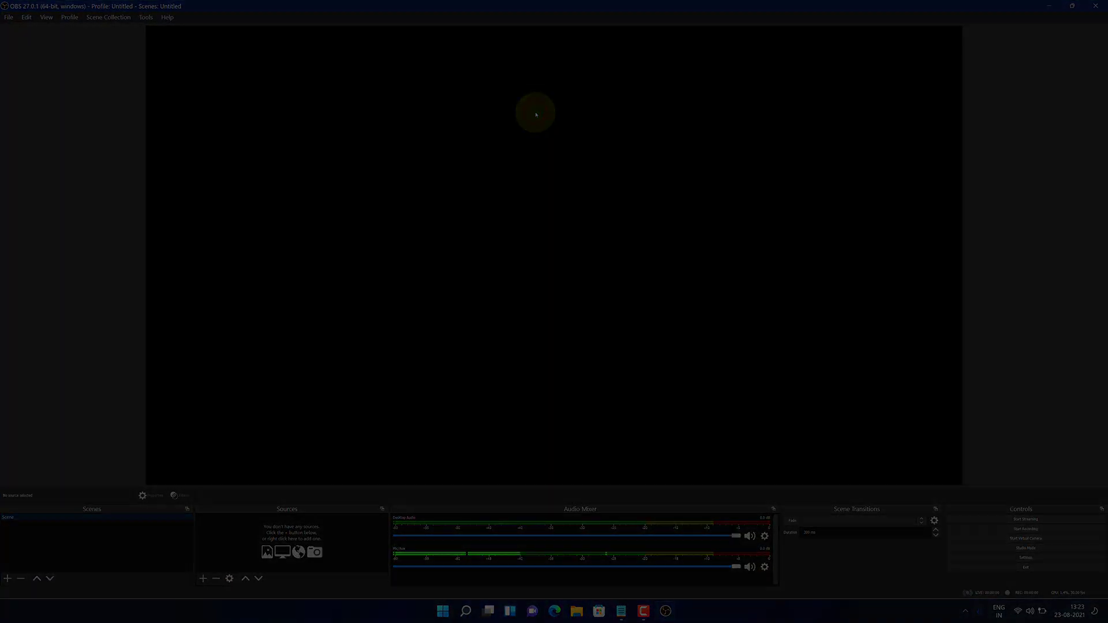